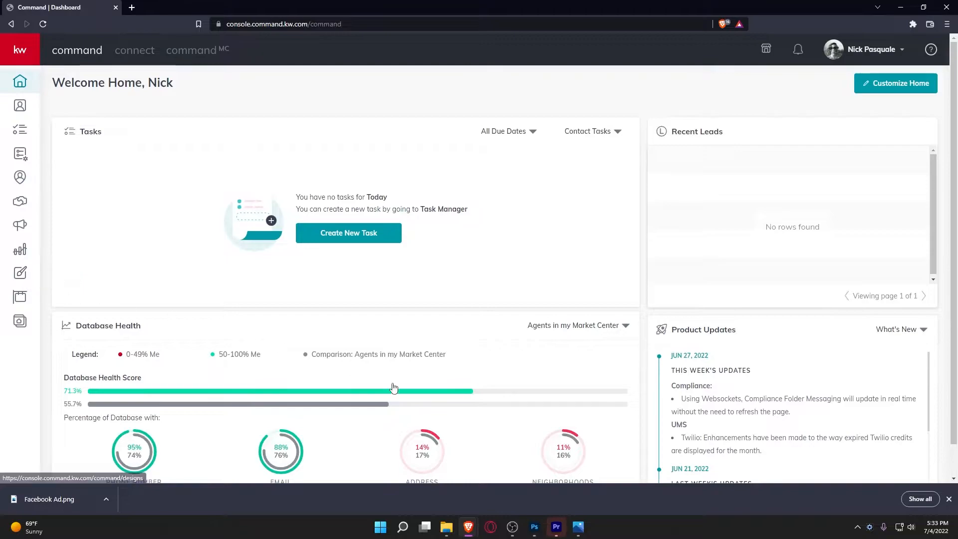
View the finished Facebook Ad.png example image and return to the Command dashboard.
{"action": "left_click", "coordinate": [583, 529]}
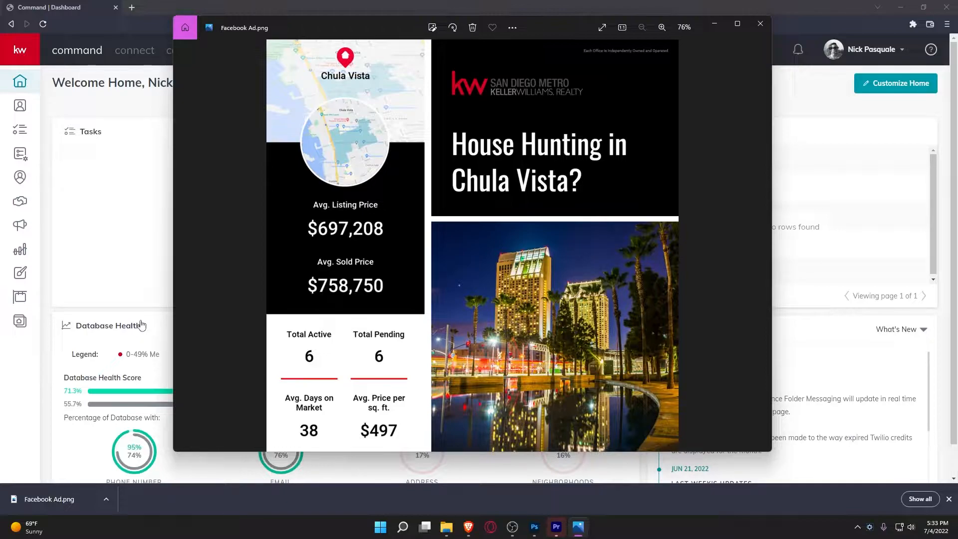
{"action": "left_click", "coordinate": [131, 283]}
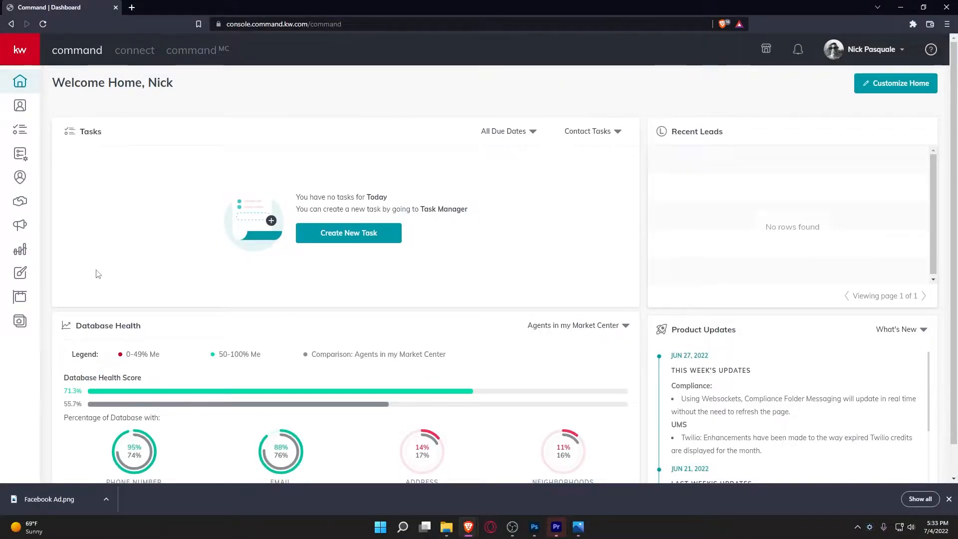
Create a new Social design from the Designs area.
{"action": "left_click", "coordinate": [29, 274]}
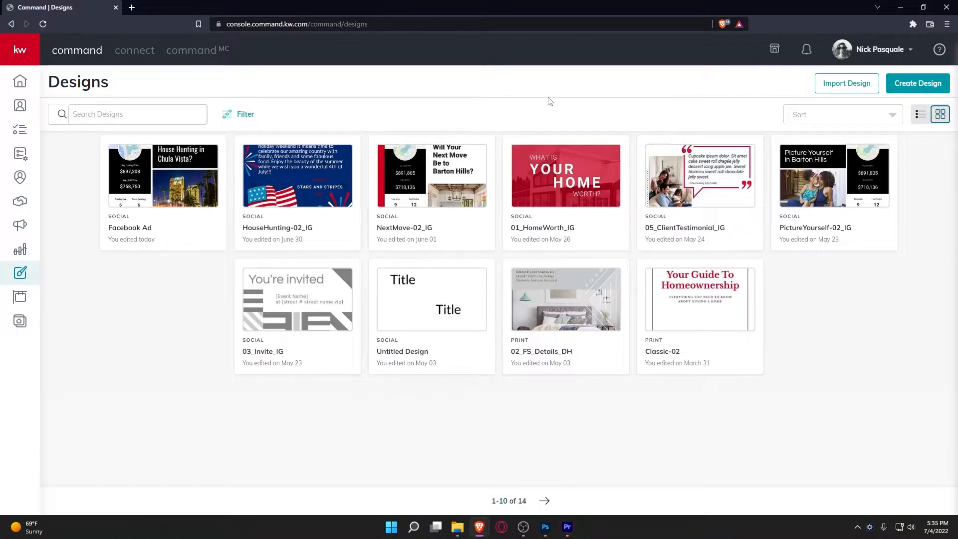
{"action": "left_click", "coordinate": [924, 88]}
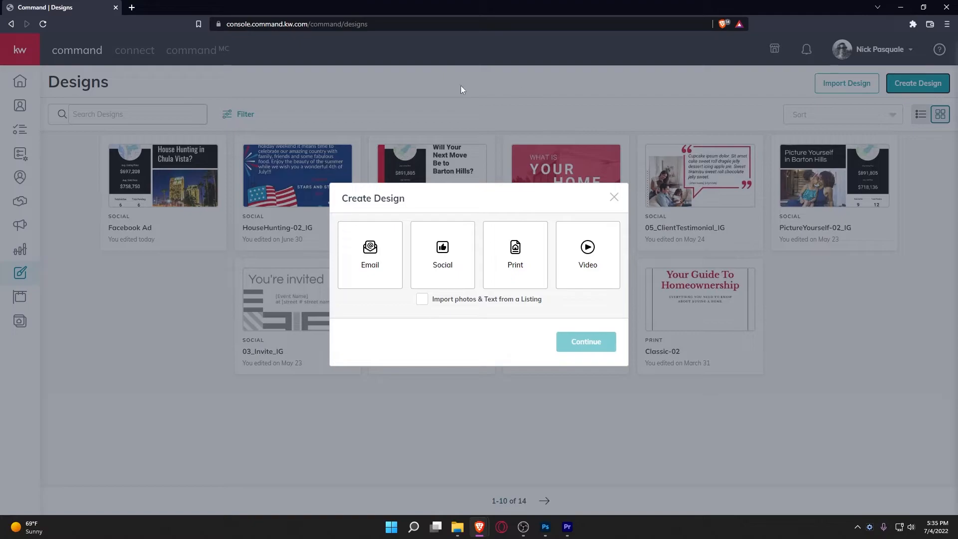
{"action": "left_click", "coordinate": [445, 245]}
{"action": "left_click", "coordinate": [571, 343]}
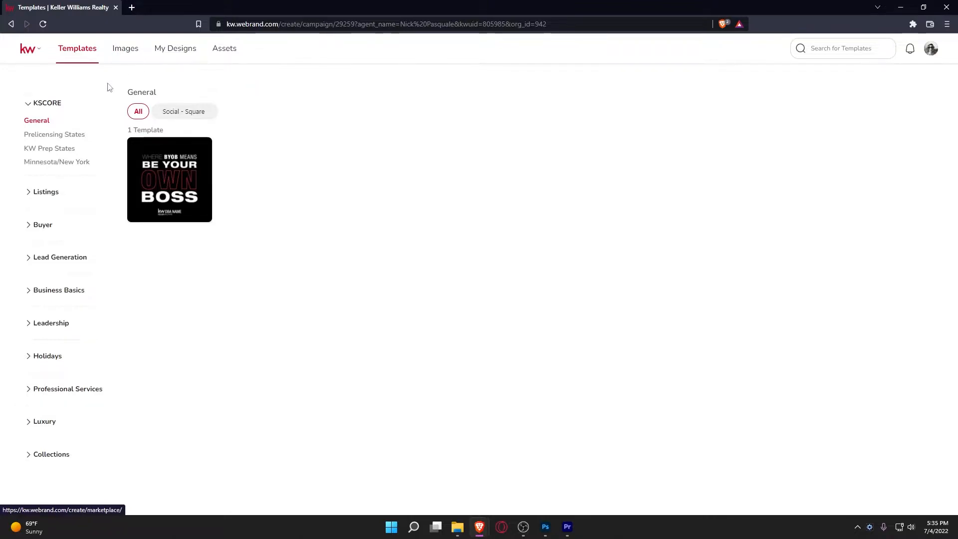
Examine the template categories, including Client Testimonial, Home Value and Inspiration under Lead Generation, then collapse the expanded groups.
{"action": "left_click", "coordinate": [62, 103]}
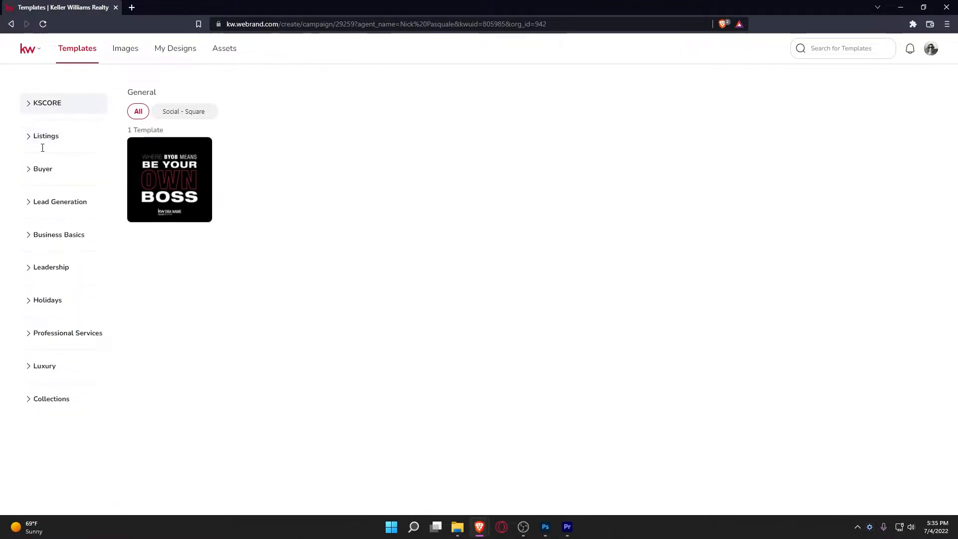
{"action": "left_click", "coordinate": [44, 171]}
{"action": "left_click", "coordinate": [45, 227]}
{"action": "left_click", "coordinate": [43, 401]}
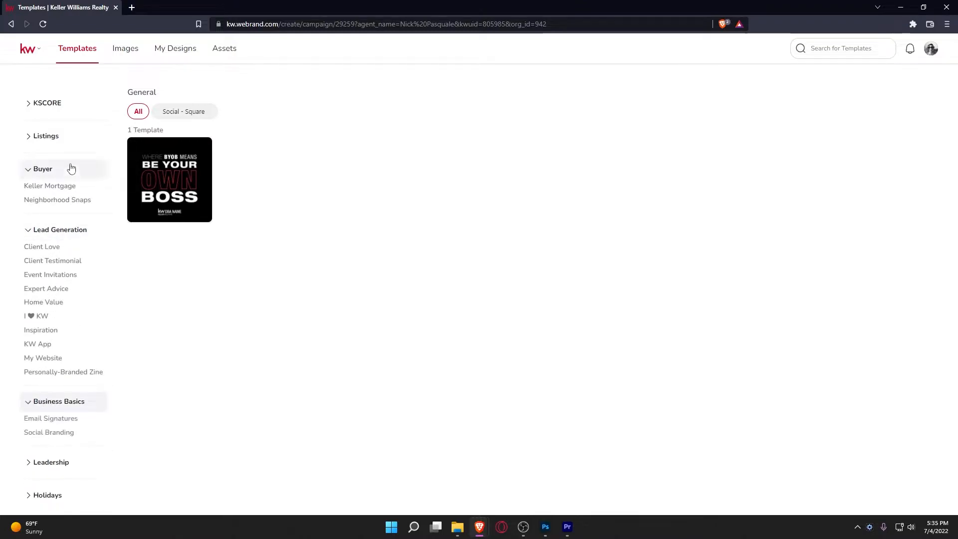
{"action": "left_click", "coordinate": [55, 135]}
{"action": "scroll", "coordinate": [40, 99], "scroll_direction": "down", "scroll_amount": 3}
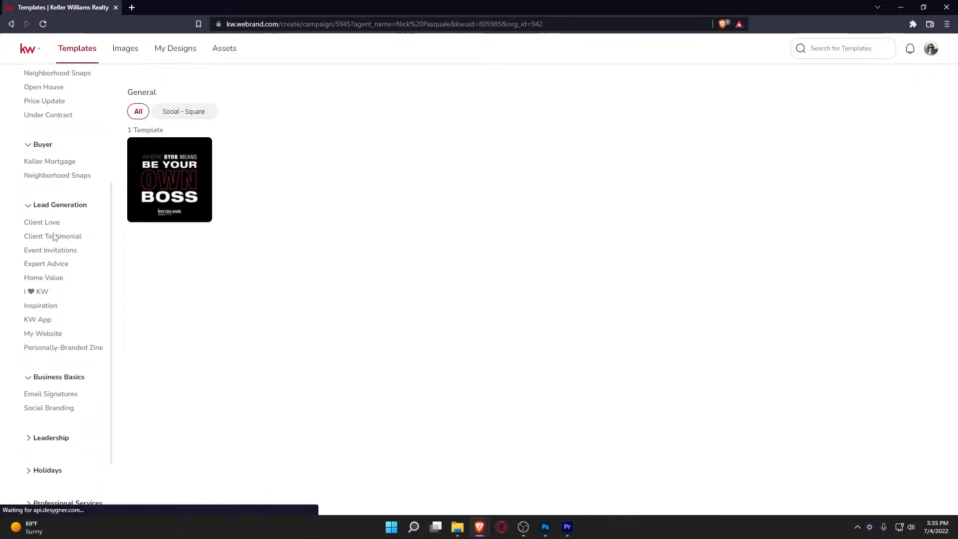
{"action": "left_click", "coordinate": [54, 237]}
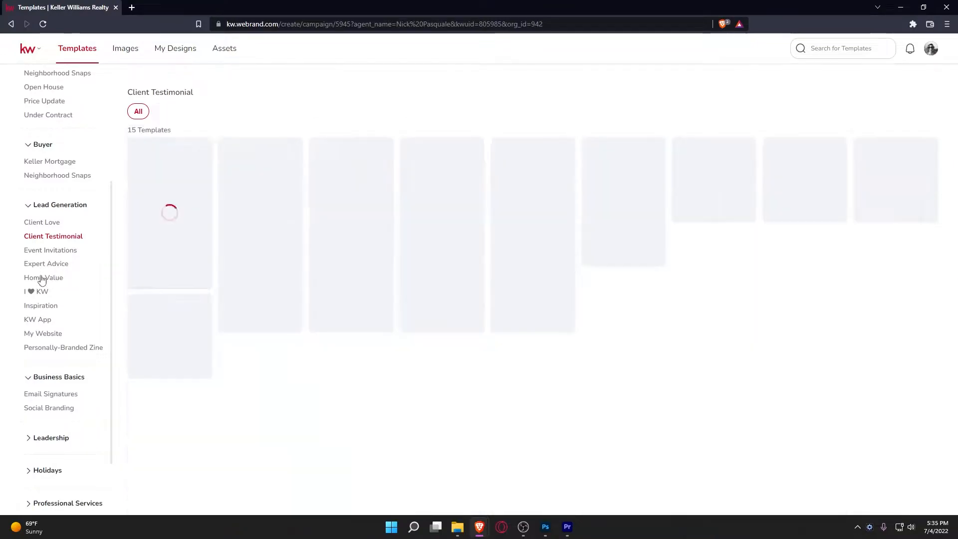
{"action": "left_click", "coordinate": [43, 278]}
{"action": "left_click", "coordinate": [56, 307]}
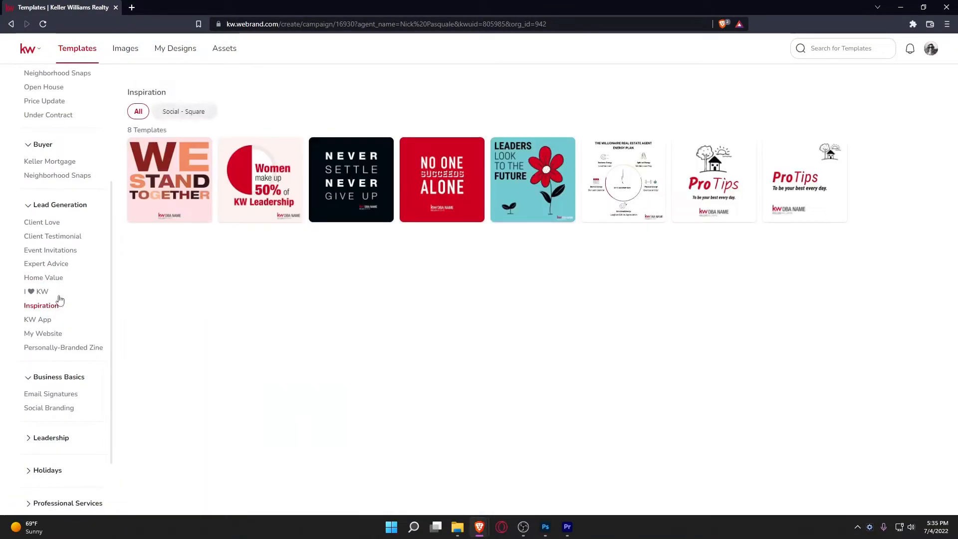
{"action": "left_click", "coordinate": [46, 205]}
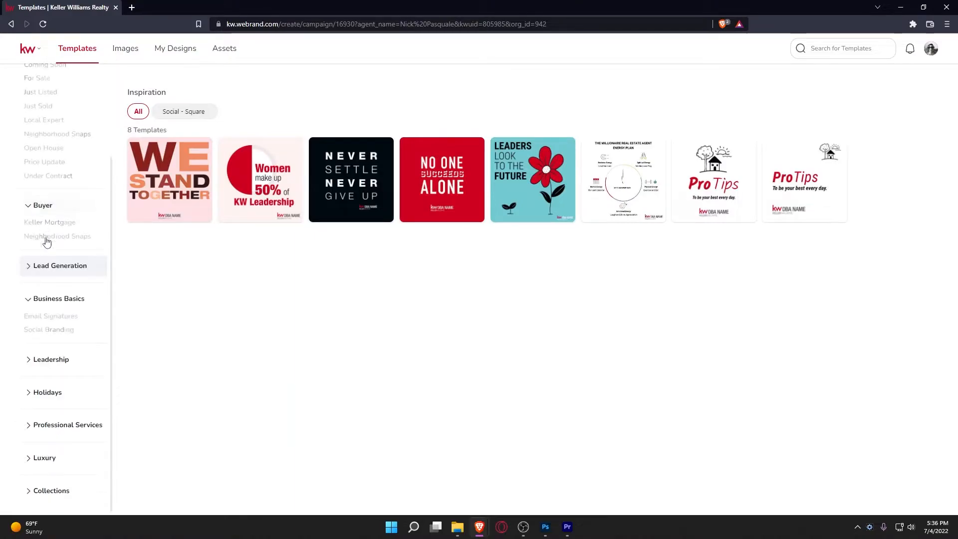
{"action": "left_click", "coordinate": [41, 302]}
{"action": "left_click", "coordinate": [37, 140]}
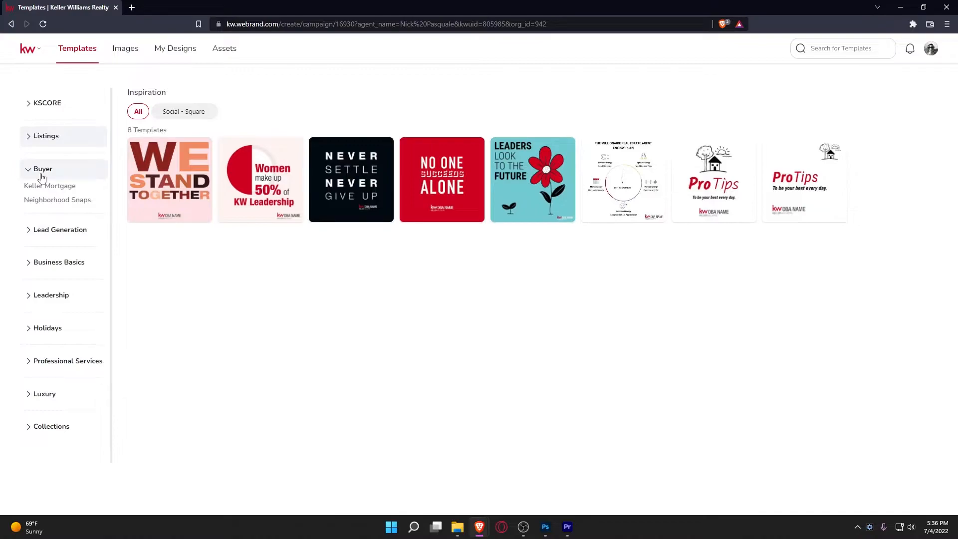
Use the HouseHunting-01_IG template from the Buyer category's Neighborhood Snaps collection.
{"action": "left_click", "coordinate": [40, 200]}
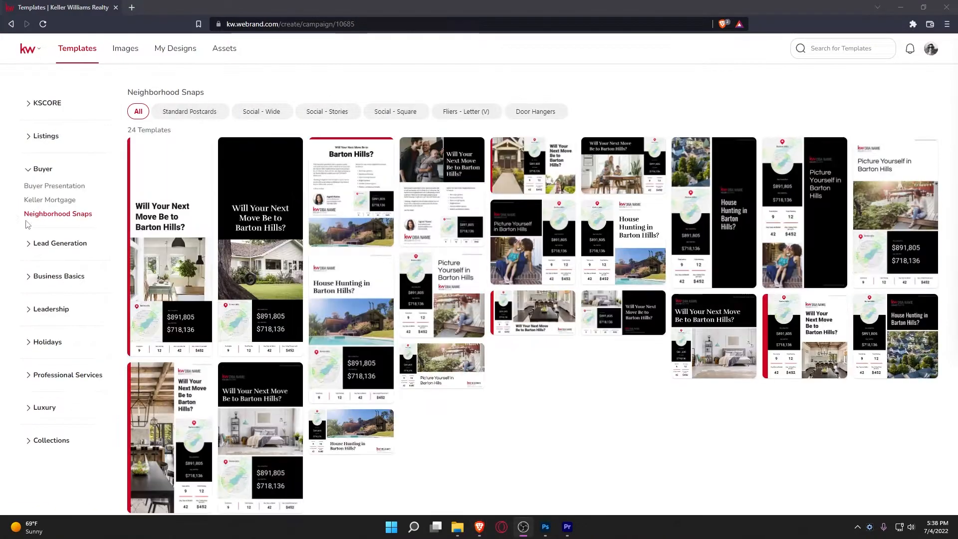
{"action": "mouse_move", "coordinate": [205, 147]}
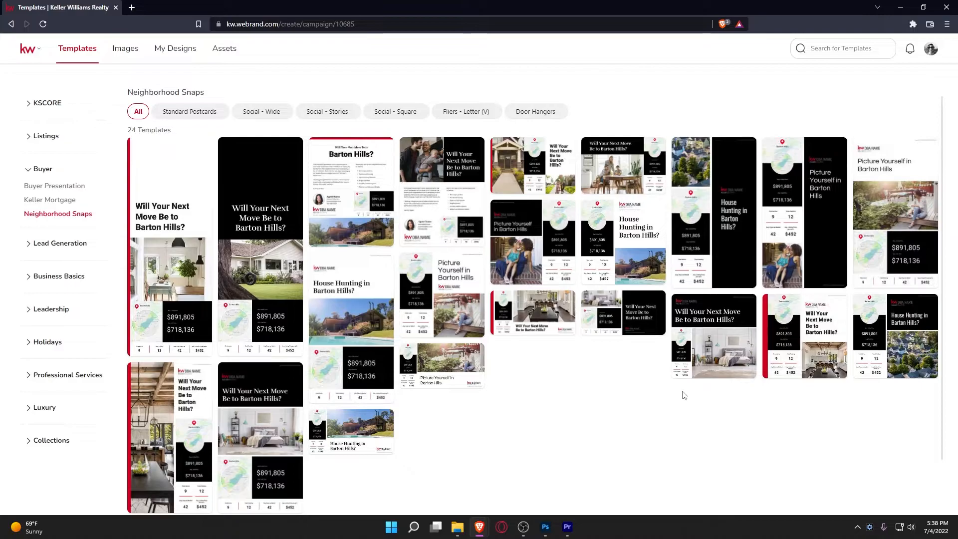
{"action": "scroll", "coordinate": [680, 394], "scroll_direction": "down", "scroll_amount": 1}
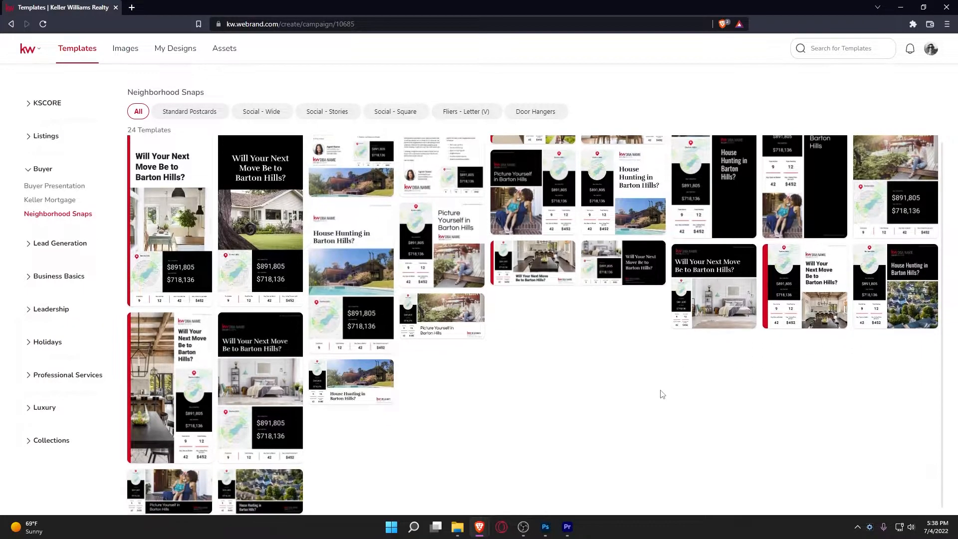
{"action": "scroll", "coordinate": [639, 369], "scroll_direction": "up", "scroll_amount": 1}
{"action": "mouse_move", "coordinate": [632, 250]}
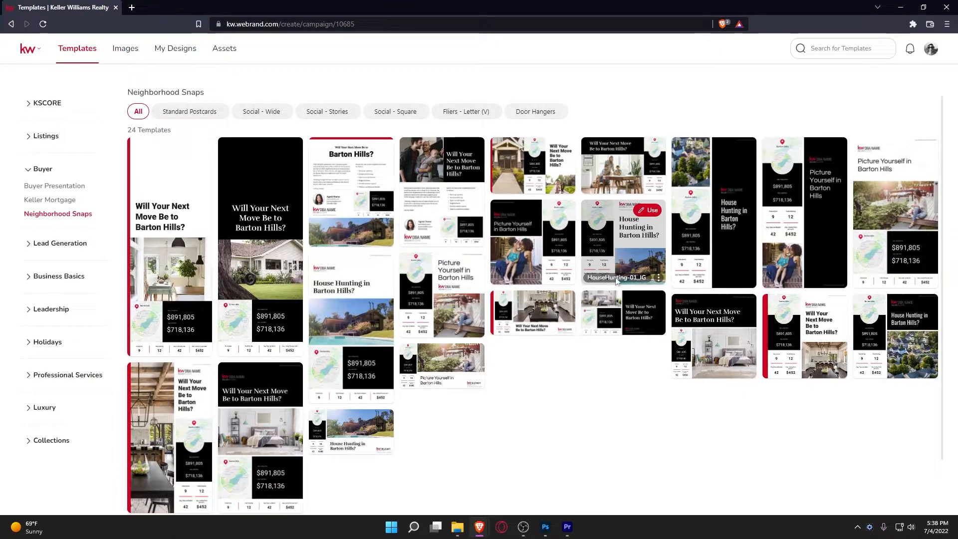
{"action": "left_click", "coordinate": [645, 211]}
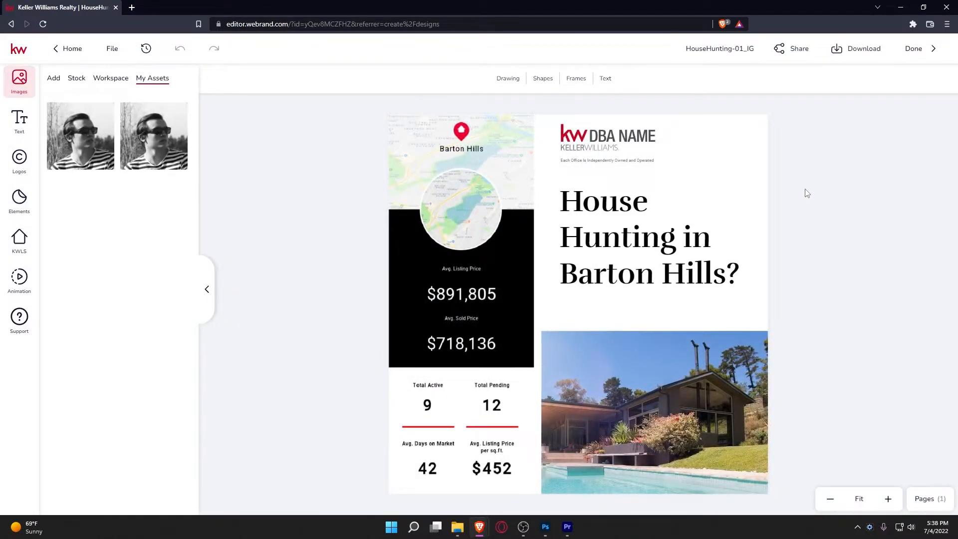
Rename the design as Insta Post and dismiss the save notification.
{"action": "left_click", "coordinate": [712, 49]}
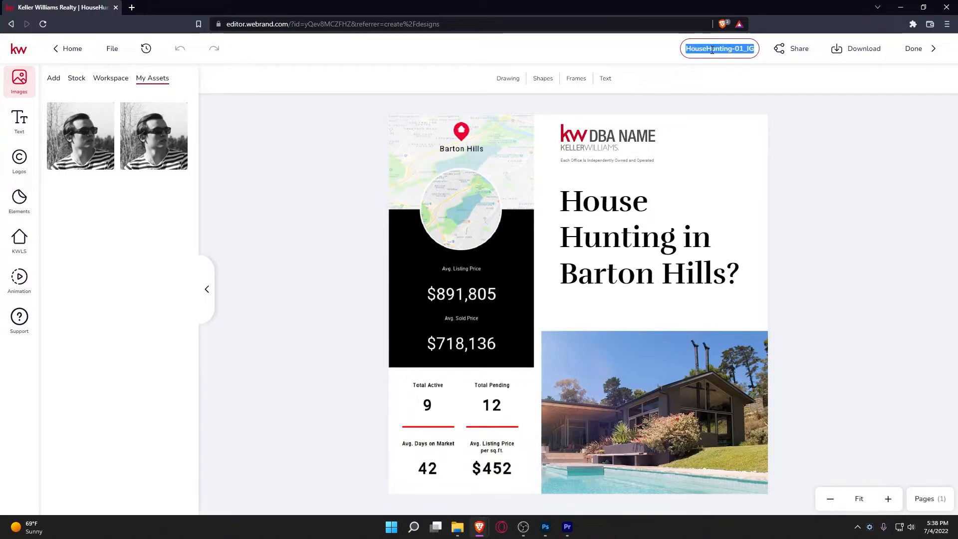
{"action": "type", "text": "Insta Post"}
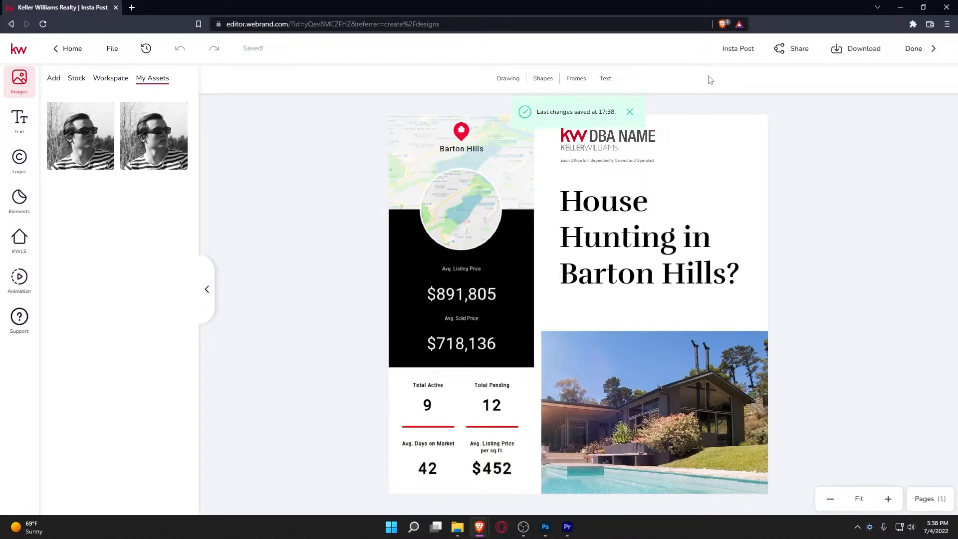
{"action": "left_click", "coordinate": [630, 113]}
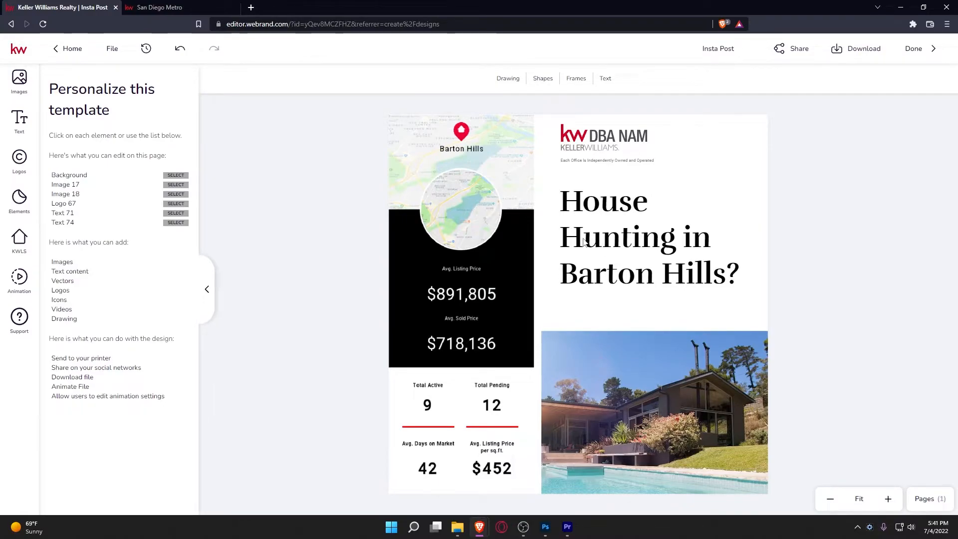
Replace "Barton Hills" with "Chula Vista" in the House Hunting headline.
{"action": "double_click", "coordinate": [597, 243]}
{"action": "left_click", "coordinate": [597, 243]}
{"action": "left_click_drag", "start_coordinate": [559, 276], "coordinate": [722, 283]}
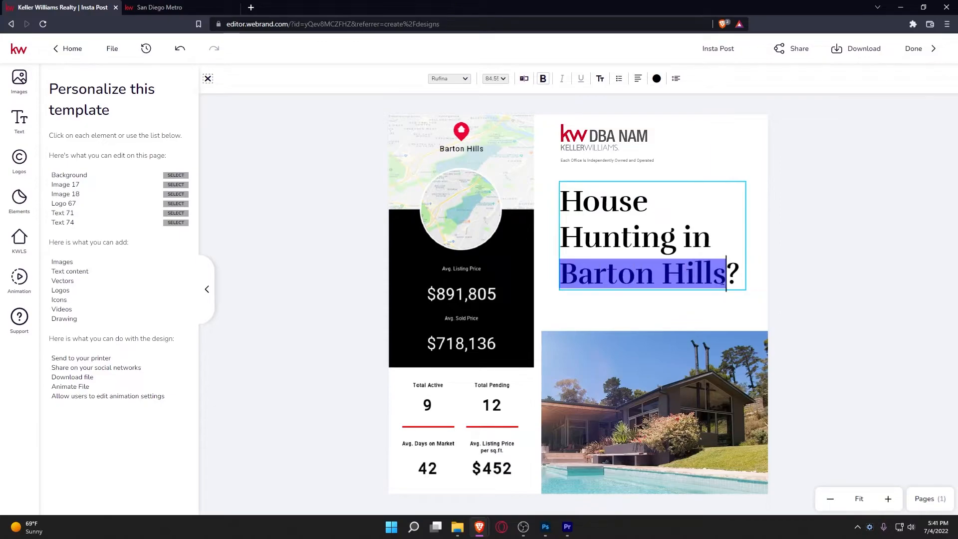
{"action": "type", "text": "Chula "}
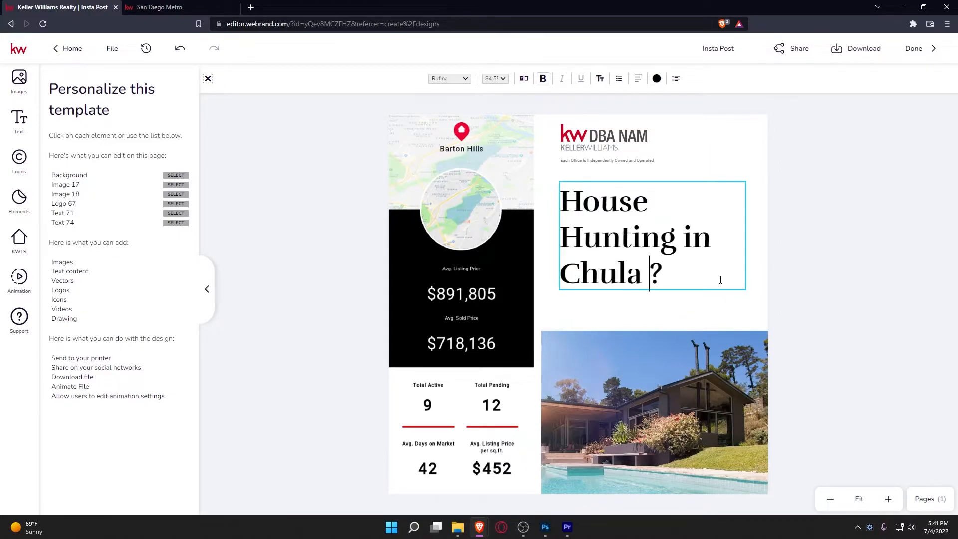
{"action": "type", "text": "Vista"}
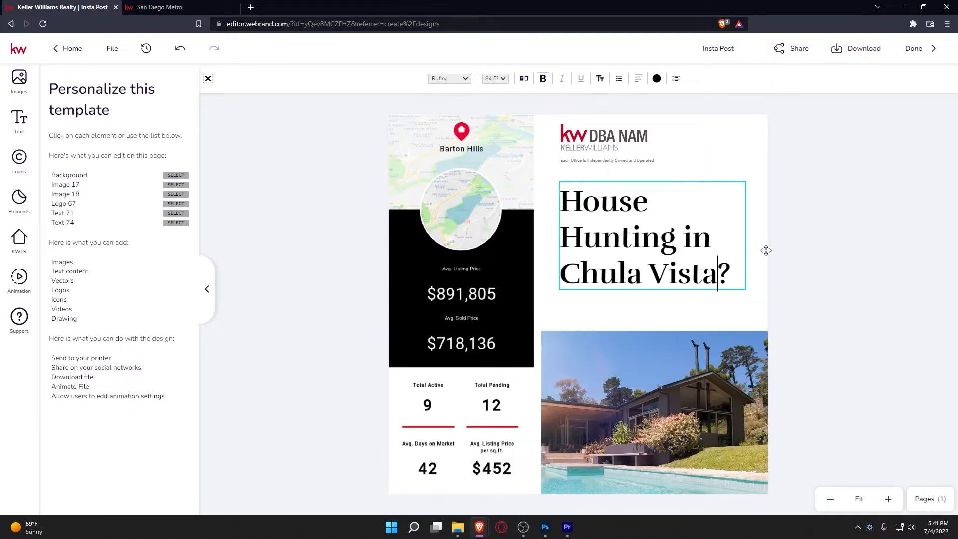
{"action": "left_click", "coordinate": [770, 250]}
{"action": "left_click", "coordinate": [813, 246]}
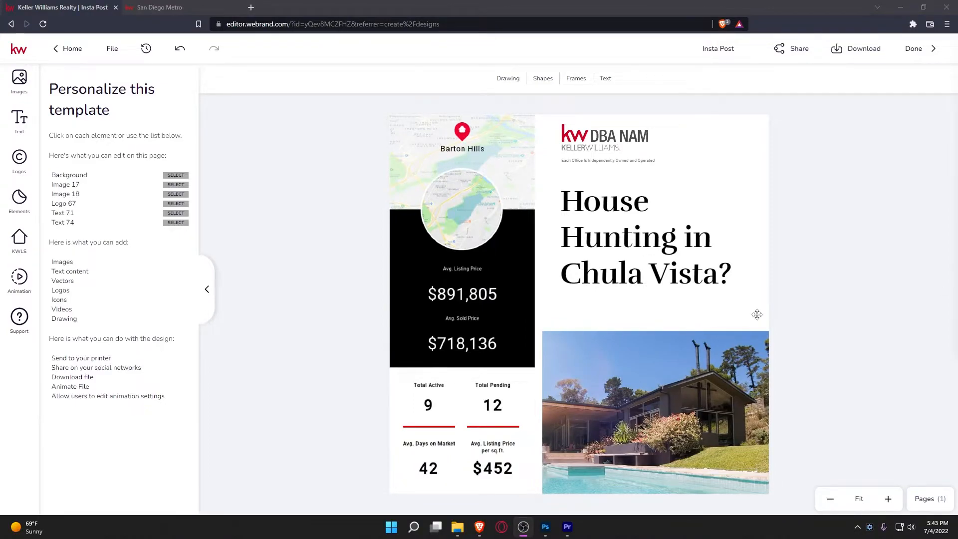
Replace the house photo with the stock image of skyscrapers reflecting in the Children's Pond at night, found by searching "San Diego".
{"action": "left_click", "coordinate": [656, 402]}
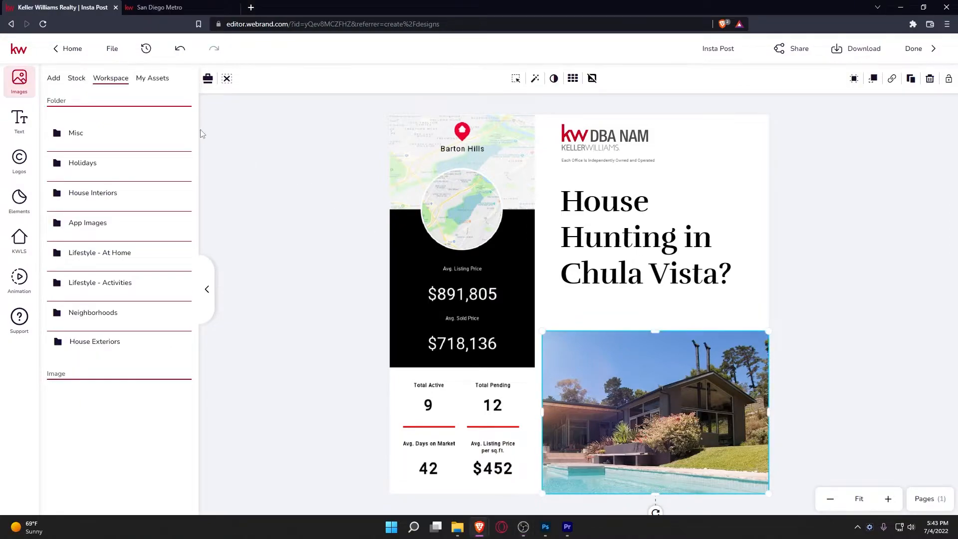
{"action": "left_click", "coordinate": [79, 81]}
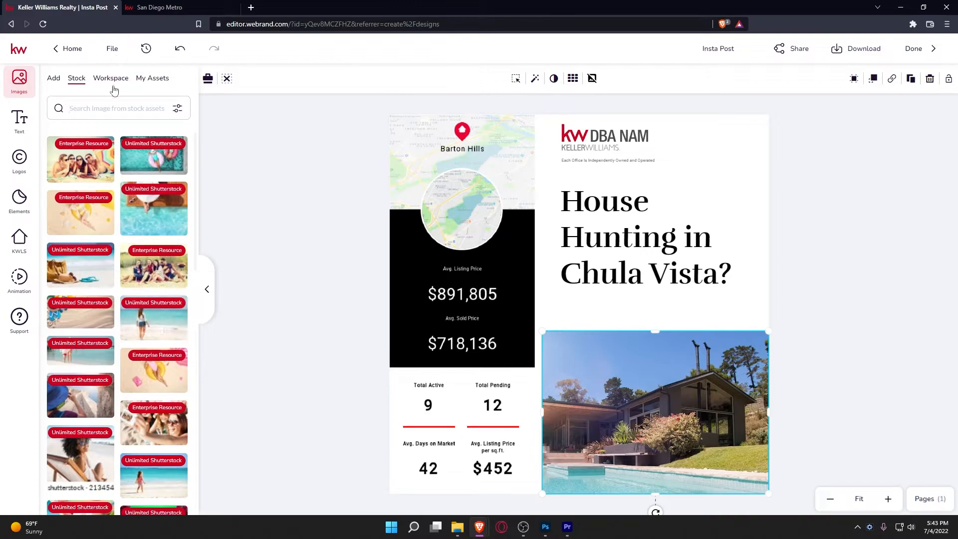
{"action": "type", "text": "San Diego"}
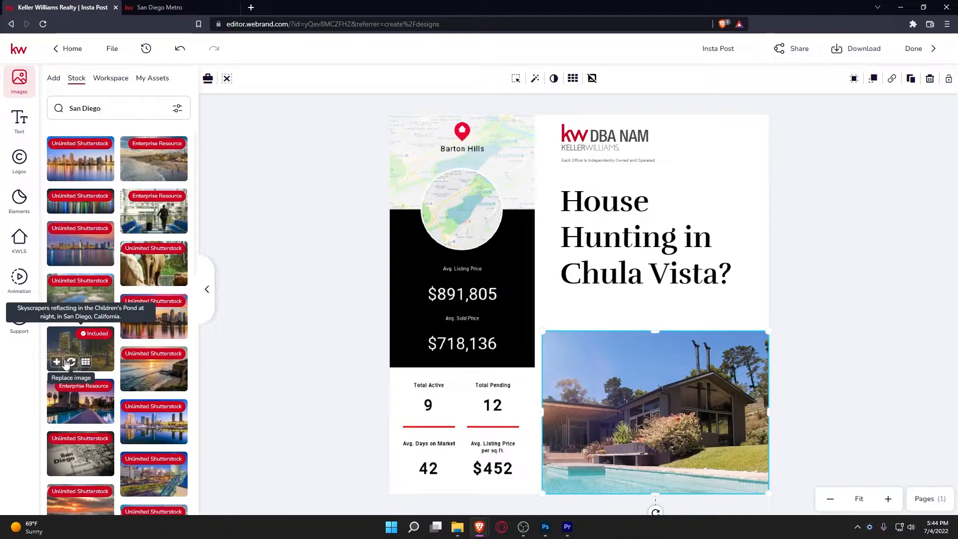
{"action": "left_click", "coordinate": [70, 362]}
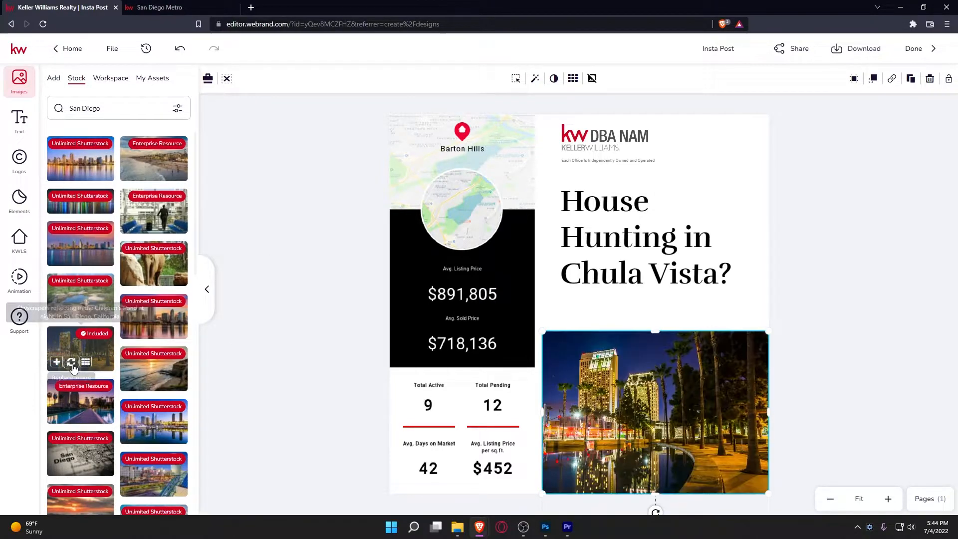
{"action": "left_click", "coordinate": [803, 360]}
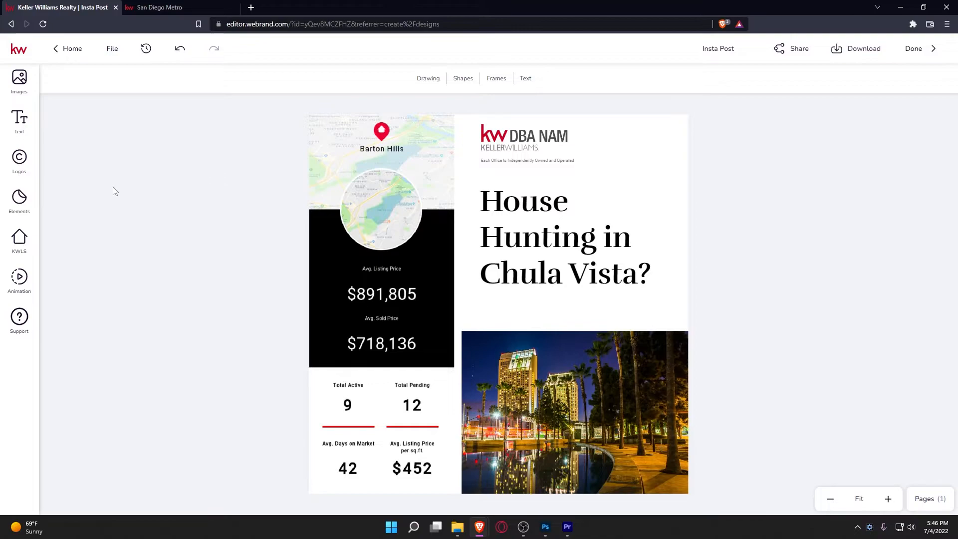
Search the KWLS neighborhood snapshots for "Chula Vista" and review the matching areas.
{"action": "left_click", "coordinate": [20, 257]}
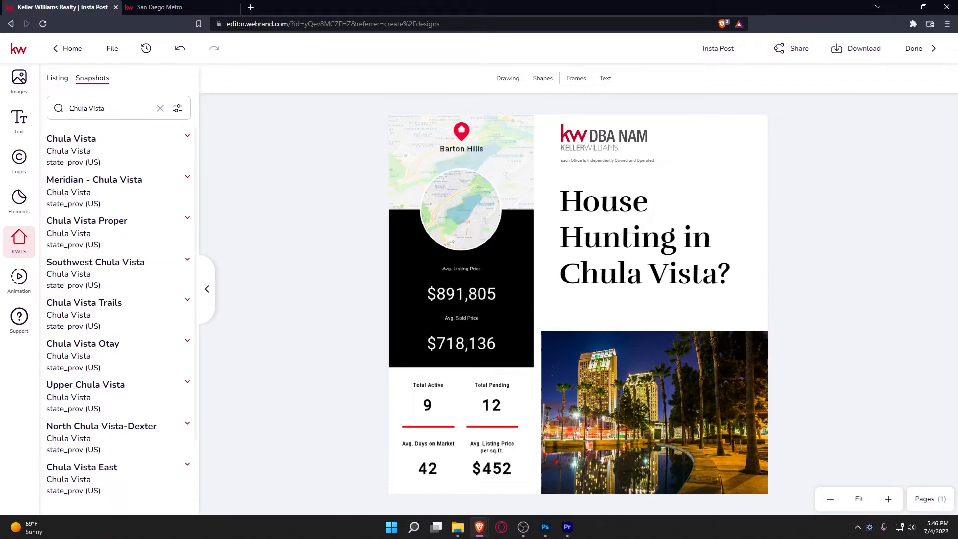
{"action": "scroll", "coordinate": [132, 428], "scroll_direction": "down", "scroll_amount": 3}
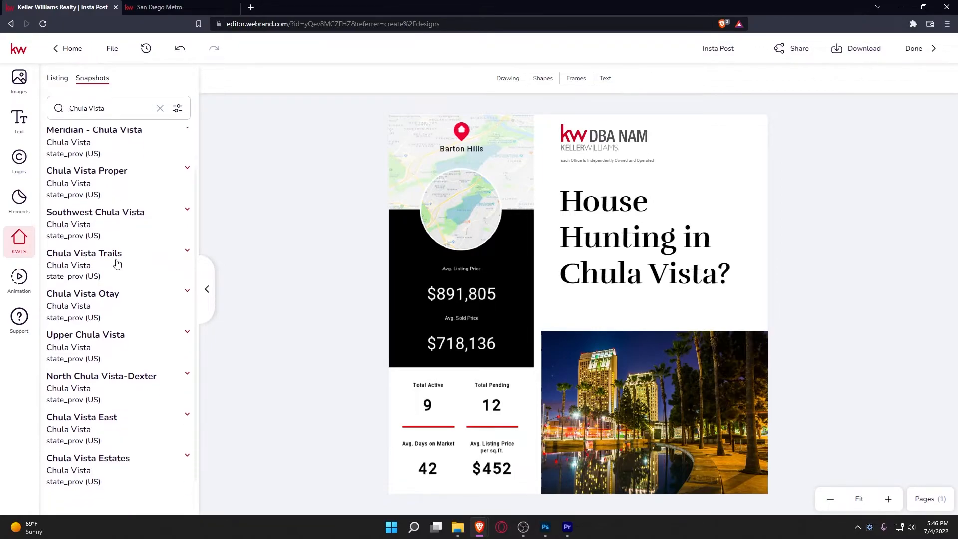
{"action": "scroll", "coordinate": [150, 484], "scroll_direction": "up", "scroll_amount": 3}
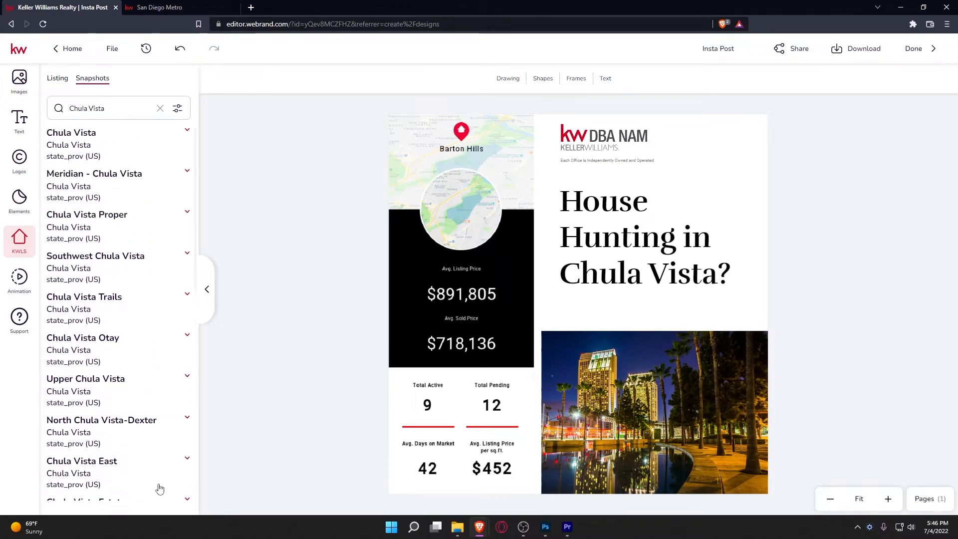
Switch to the San Diego Metro property search page and examine the neighborhood boundaries around Chula Vista on the map.
{"action": "left_click", "coordinate": [174, 9]}
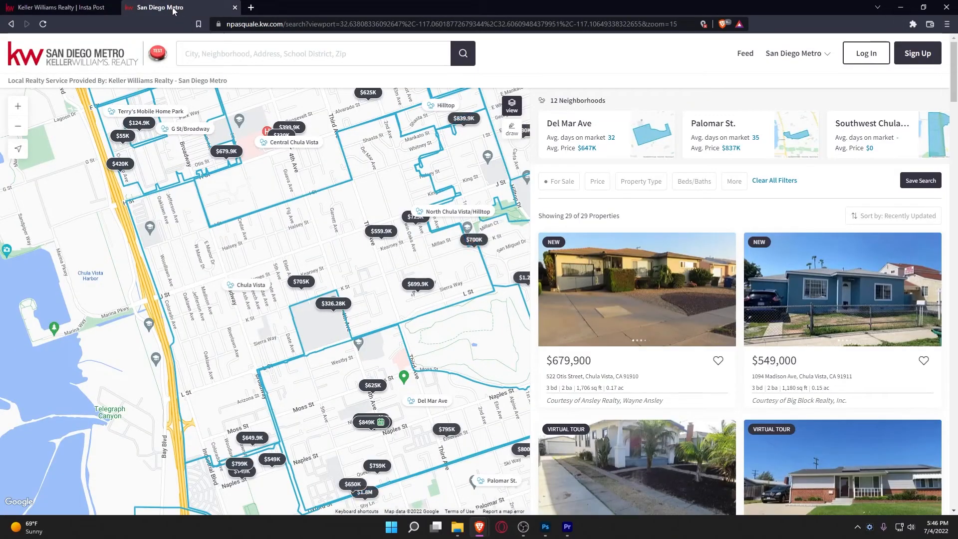
{"action": "left_click_drag", "start_coordinate": [276, 228], "coordinate": [294, 256]}
{"action": "scroll", "coordinate": [295, 256], "scroll_direction": "down", "scroll_amount": 1}
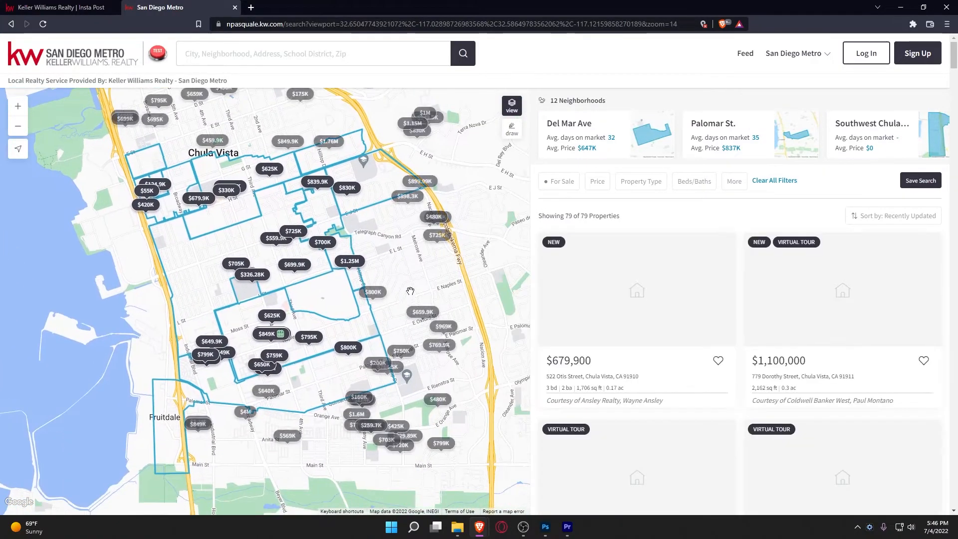
{"action": "scroll", "coordinate": [340, 360], "scroll_direction": "up", "scroll_amount": 1}
{"action": "left_click_drag", "start_coordinate": [147, 134], "coordinate": [283, 225]}
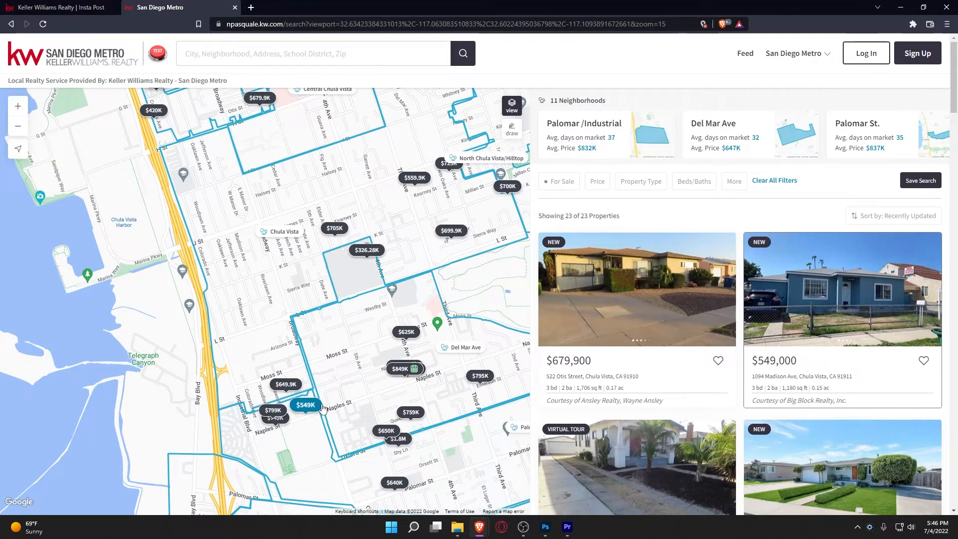
Switch back to the Insta Post design and add the tall Chula Vista market snapshot from the first Chula Vista result to the page.
{"action": "left_click", "coordinate": [76, 5]}
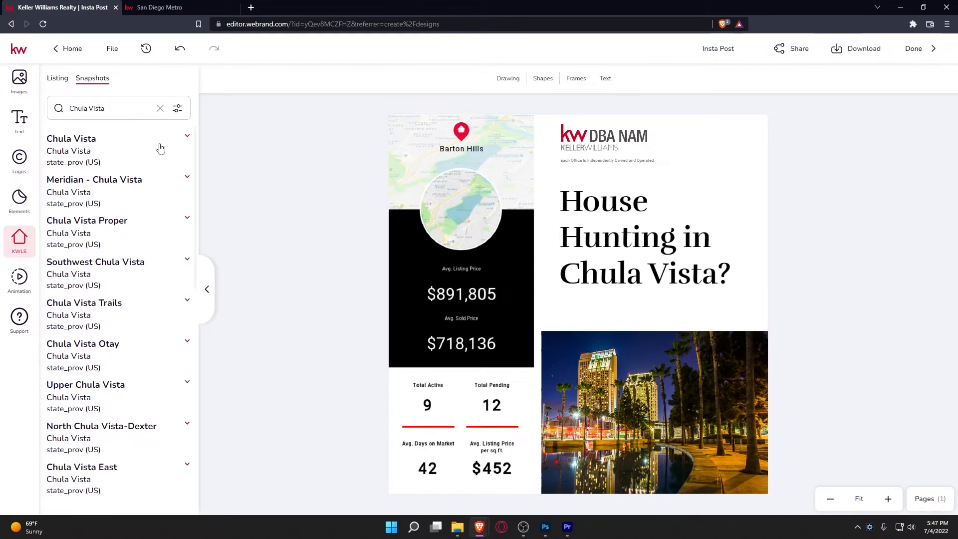
{"action": "left_click", "coordinate": [75, 142]}
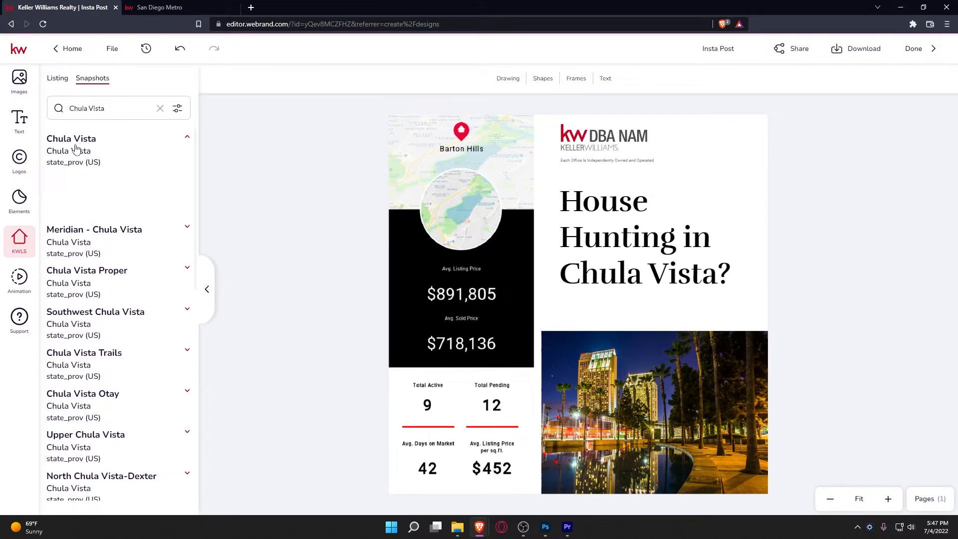
{"action": "mouse_move", "coordinate": [118, 268]}
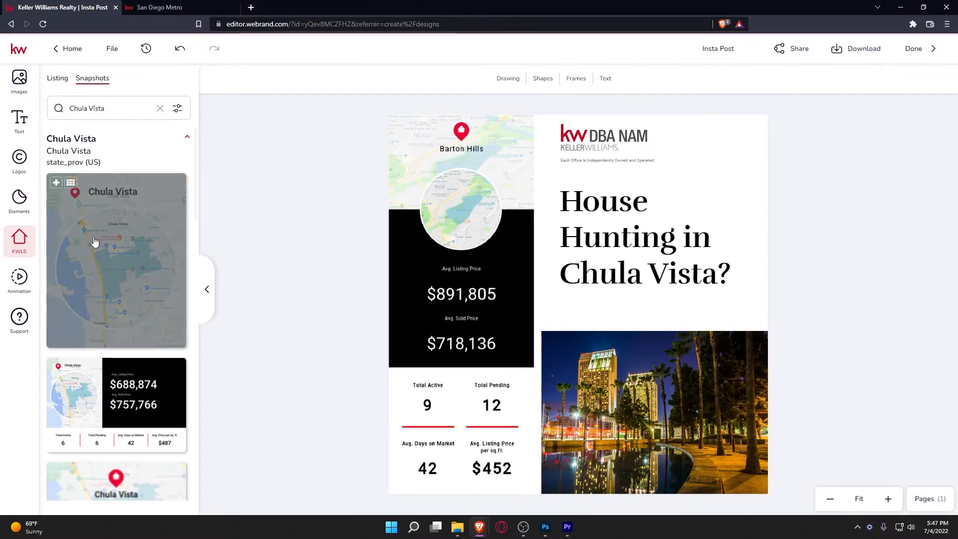
{"action": "scroll", "coordinate": [94, 241], "scroll_direction": "down", "scroll_amount": 2}
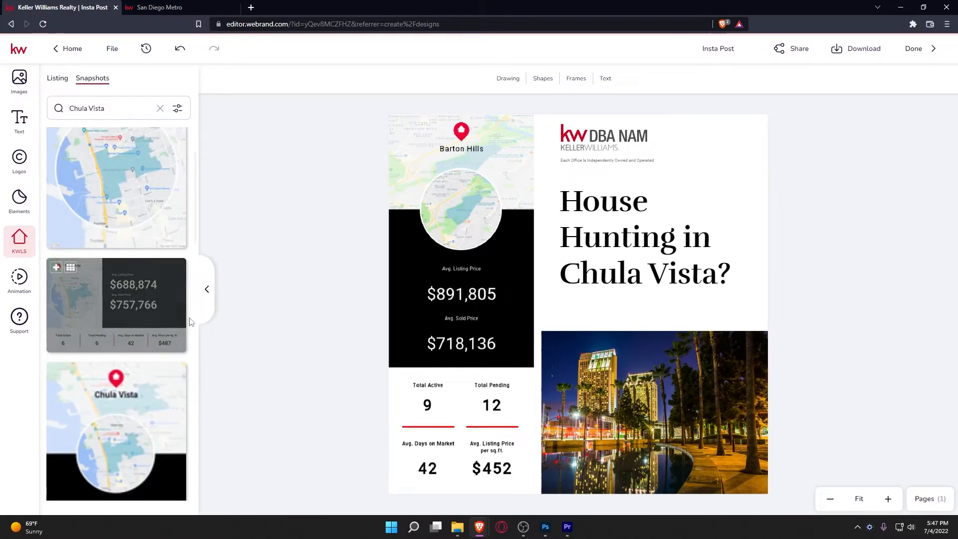
{"action": "scroll", "coordinate": [92, 276], "scroll_direction": "down", "scroll_amount": 7}
{"action": "scroll", "coordinate": [90, 264], "scroll_direction": "up", "scroll_amount": 4}
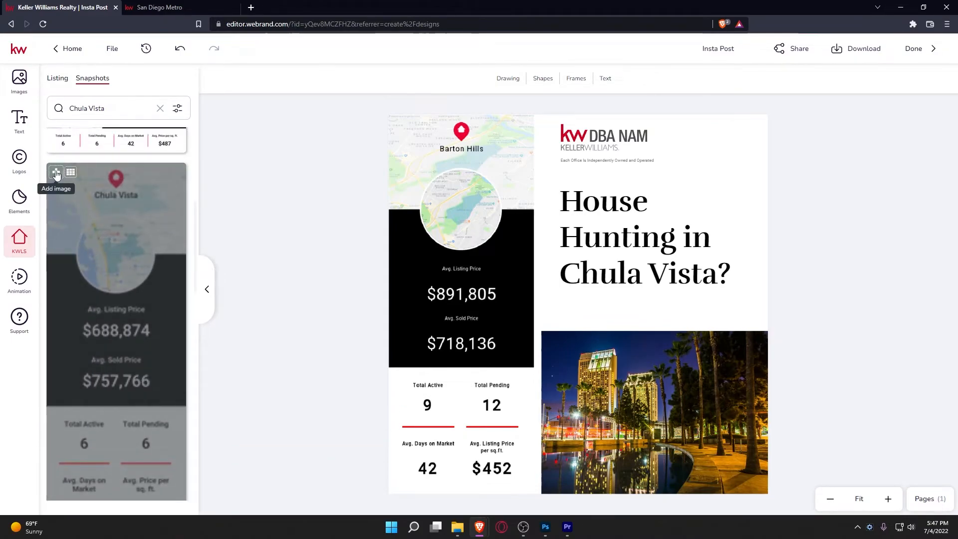
{"action": "left_click", "coordinate": [56, 173]}
{"action": "left_click_drag", "start_coordinate": [568, 241], "coordinate": [649, 242]}
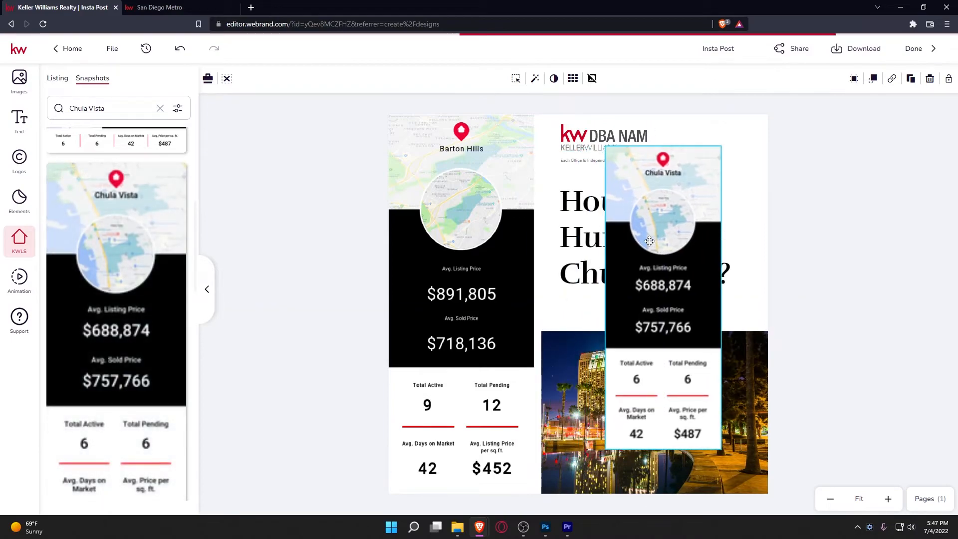
Delete the Barton Hills snapshot, then move and enlarge the Chula Vista snapshot to fill the space it occupied.
{"action": "left_click", "coordinate": [469, 248]}
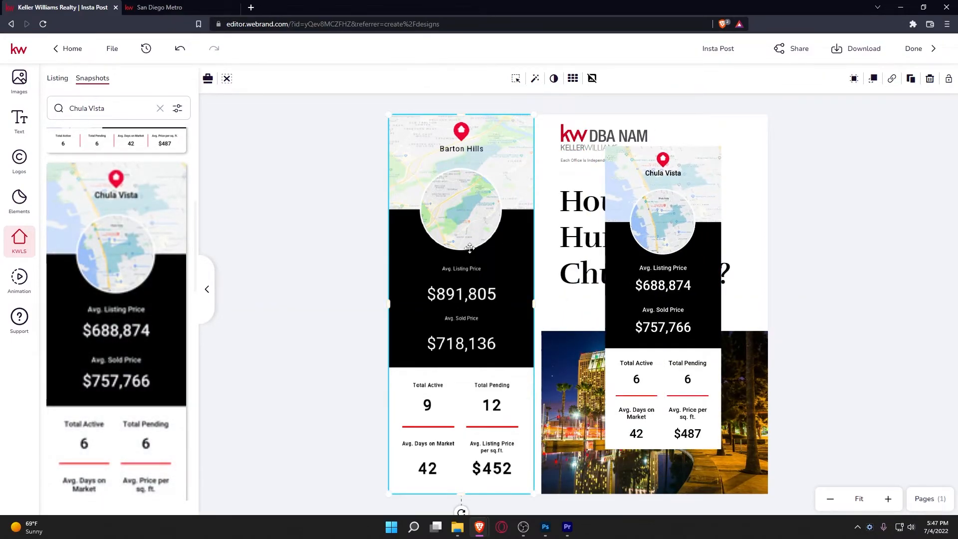
{"action": "key", "text": "Delete"}
{"action": "left_click_drag", "start_coordinate": [647, 255], "coordinate": [433, 224]}
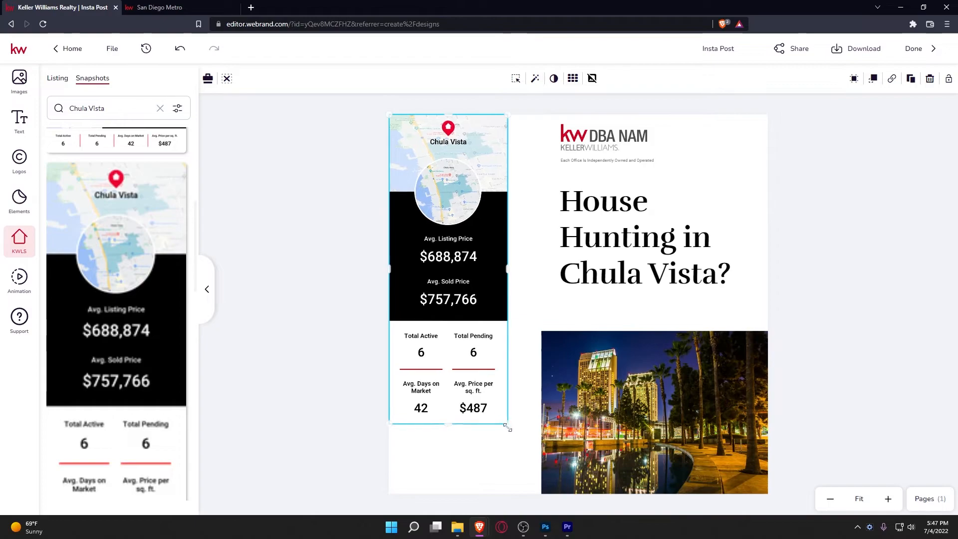
{"action": "left_click_drag", "start_coordinate": [506, 418], "coordinate": [534, 474]}
{"action": "left_click", "coordinate": [313, 394]}
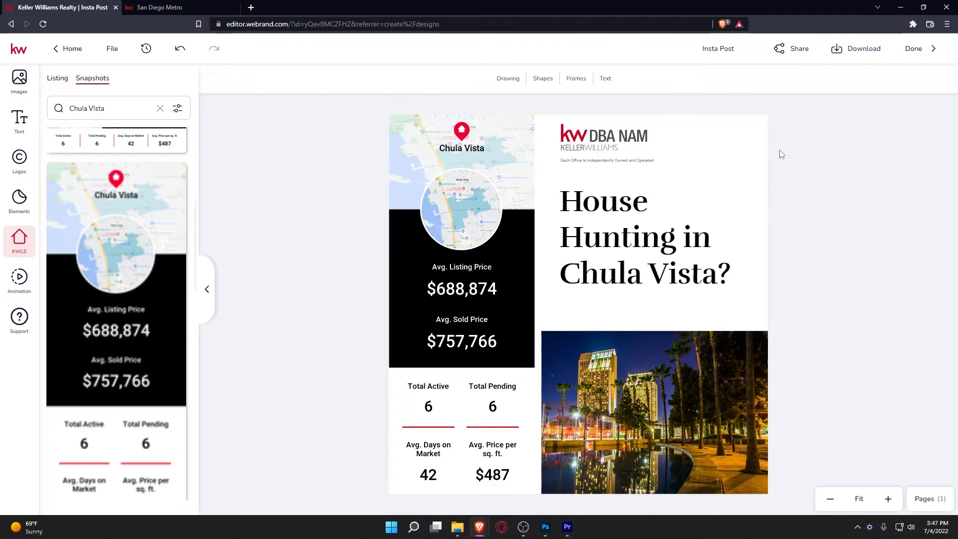
{"action": "left_click", "coordinate": [845, 149]}
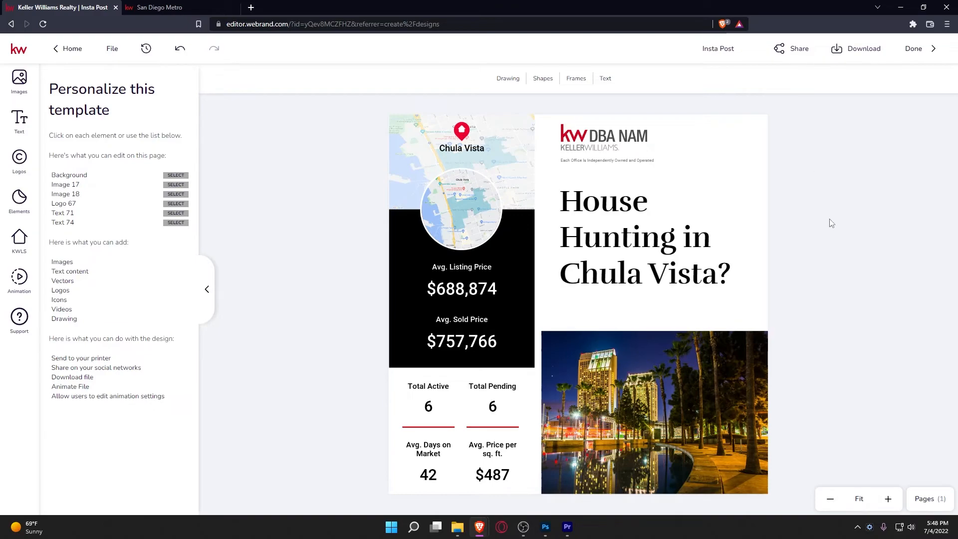
Replace the DBA name placeholder logo with the San Diego Metro secondary logo and enlarge it above the headline.
{"action": "left_click", "coordinate": [595, 136]}
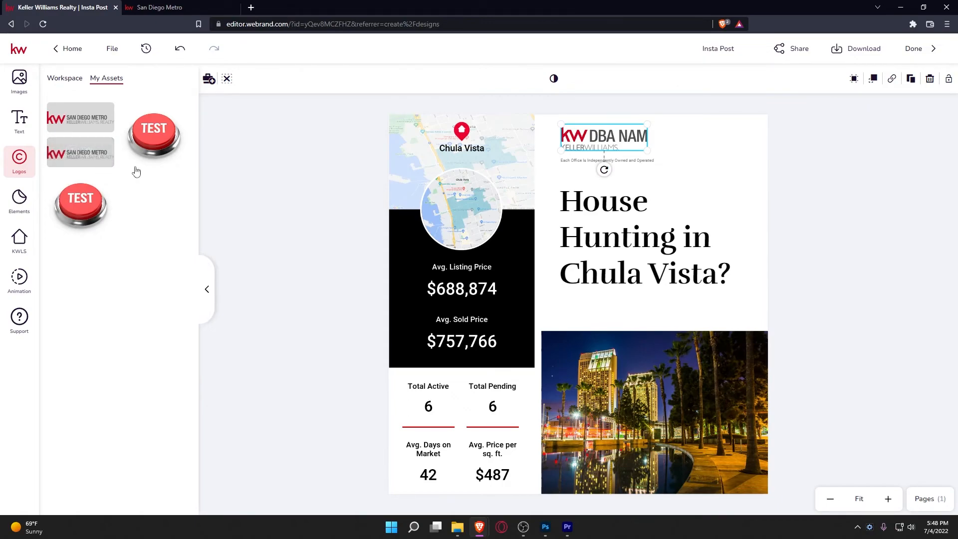
{"action": "mouse_move", "coordinate": [87, 120]}
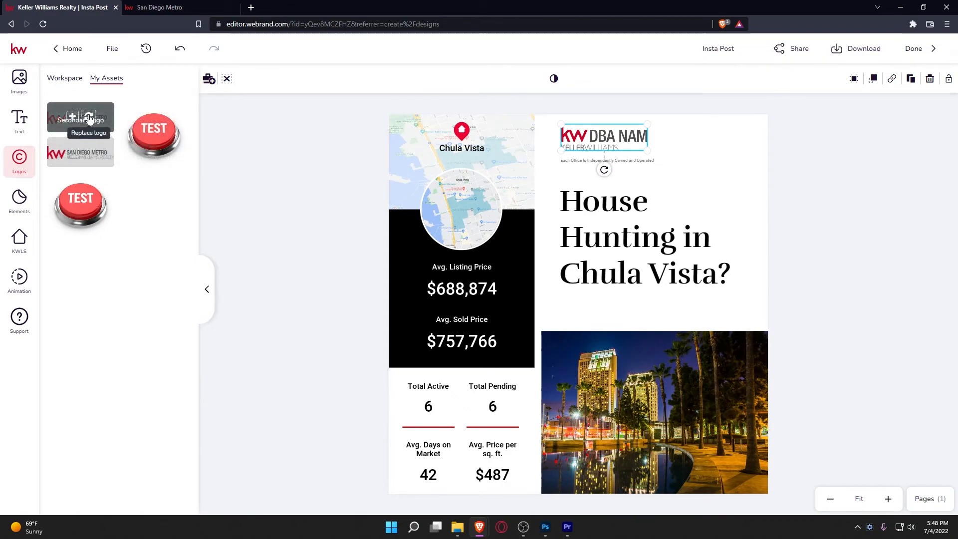
{"action": "left_click", "coordinate": [89, 118]}
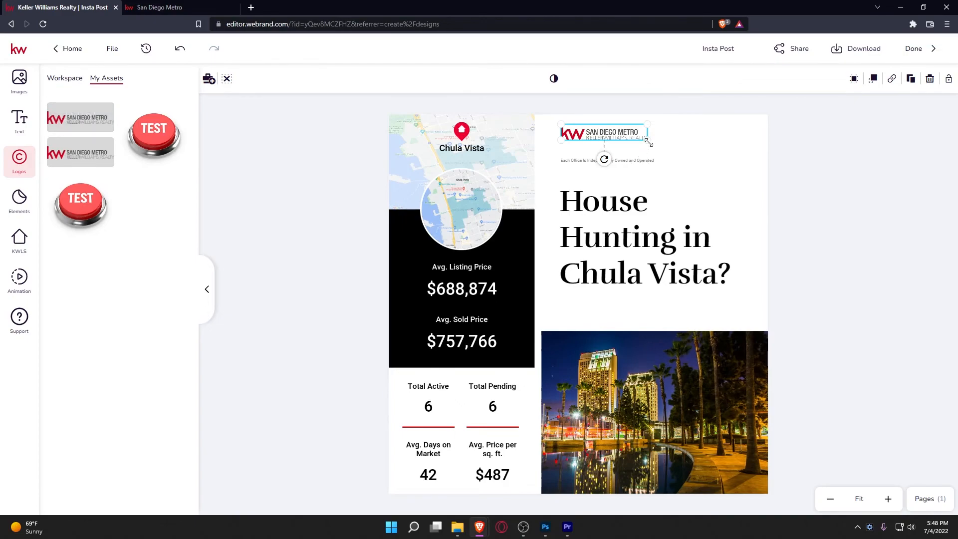
{"action": "left_click_drag", "start_coordinate": [650, 144], "coordinate": [708, 163]}
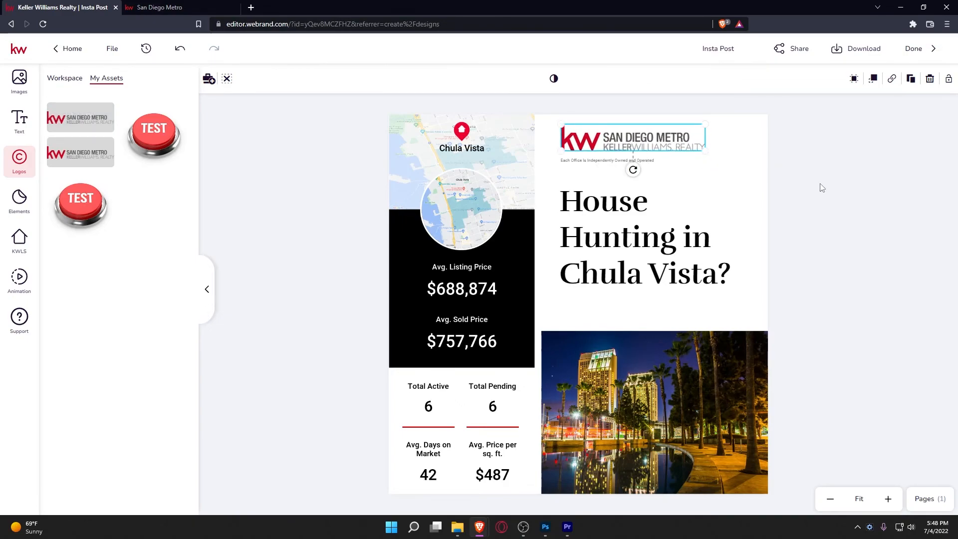
{"action": "left_click", "coordinate": [822, 188]}
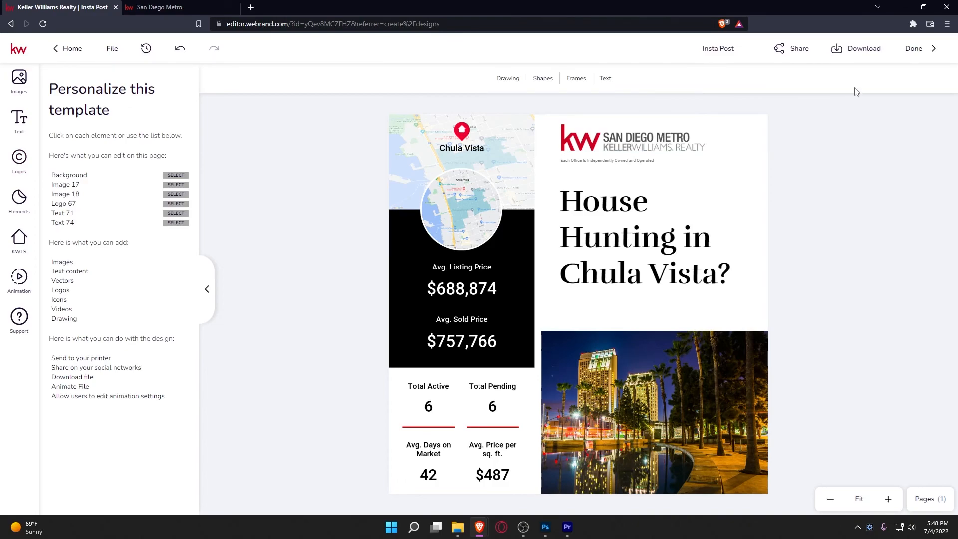
Review the download options for the finished post, including file type, image quality and pages, without downloading it.
{"action": "left_click", "coordinate": [860, 48]}
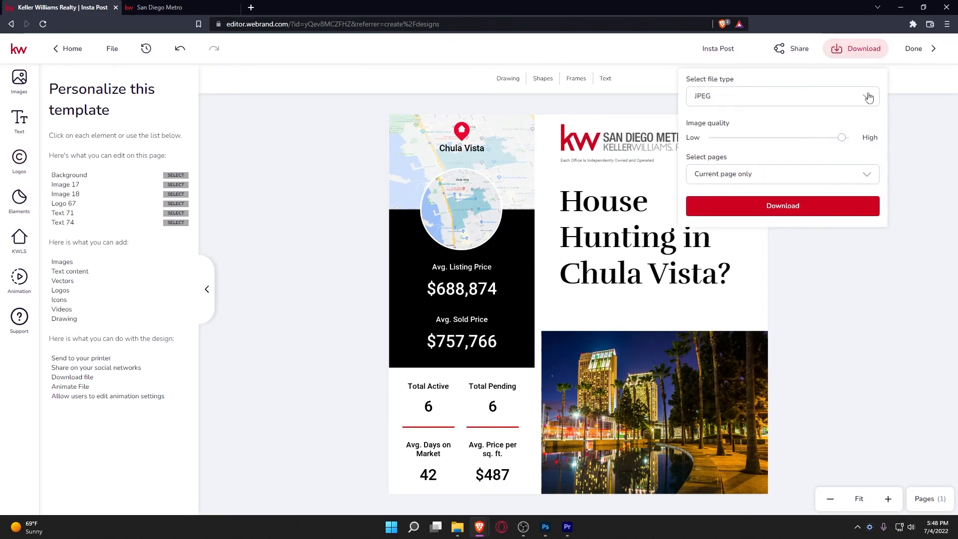
{"action": "left_click", "coordinate": [837, 278]}
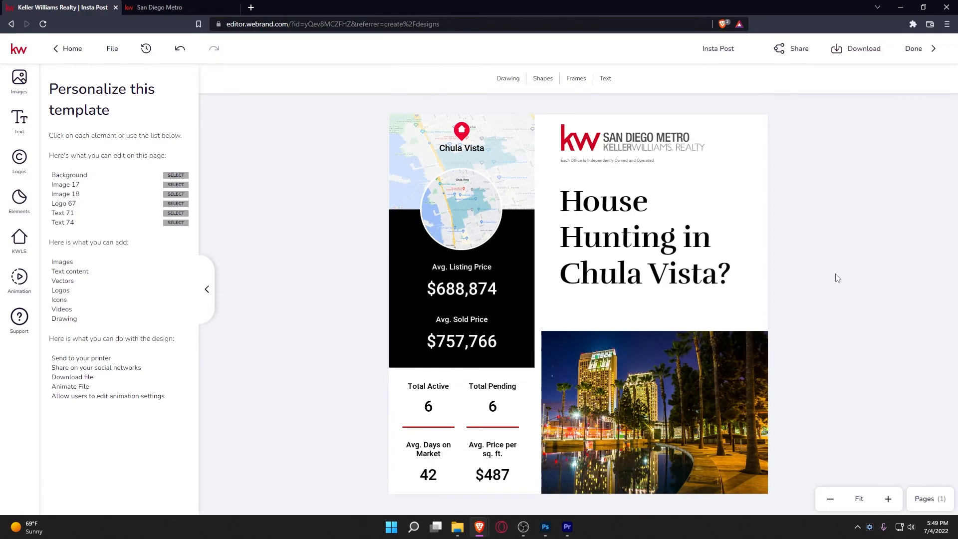